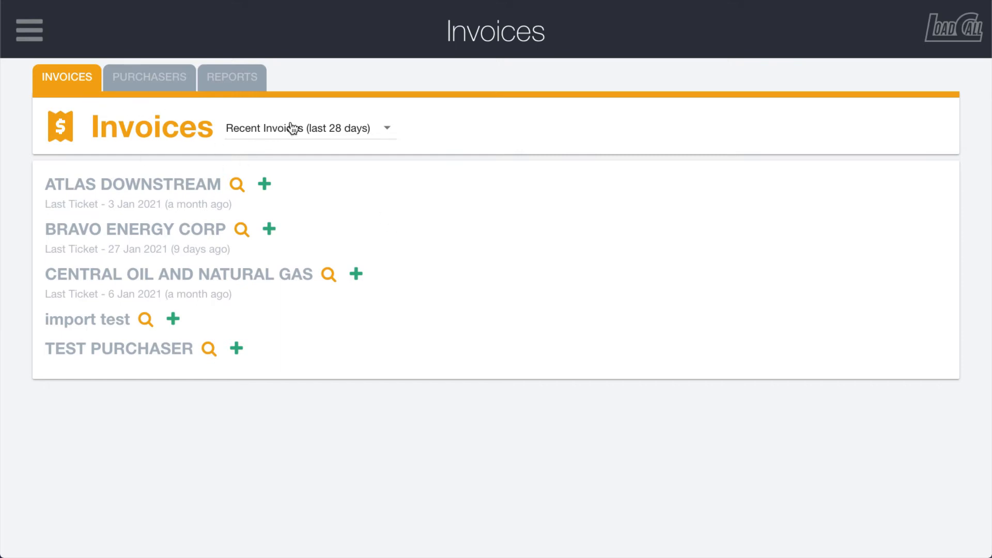
Step: Look through the period options for filtering the invoice list, leaving the current filter in place
click(331, 133)
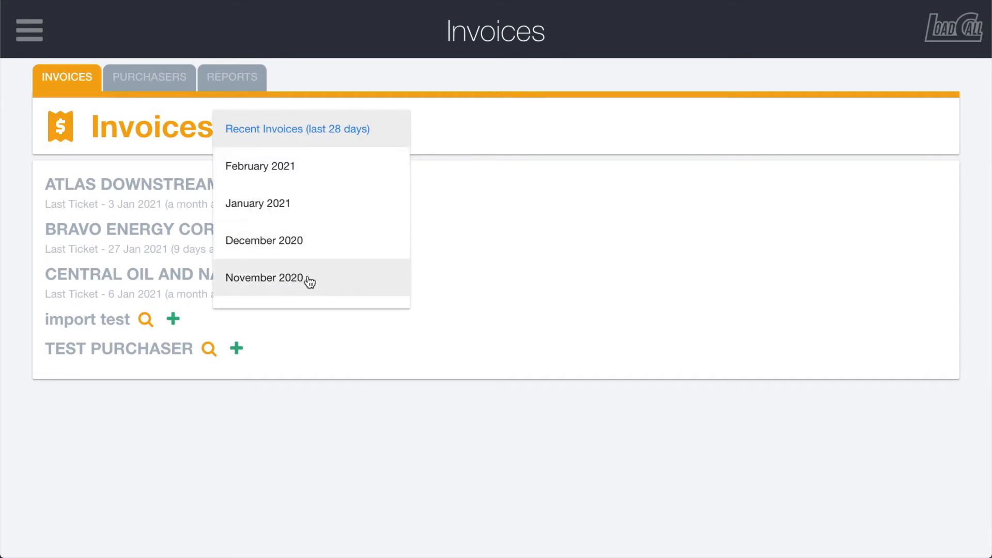
click(524, 225)
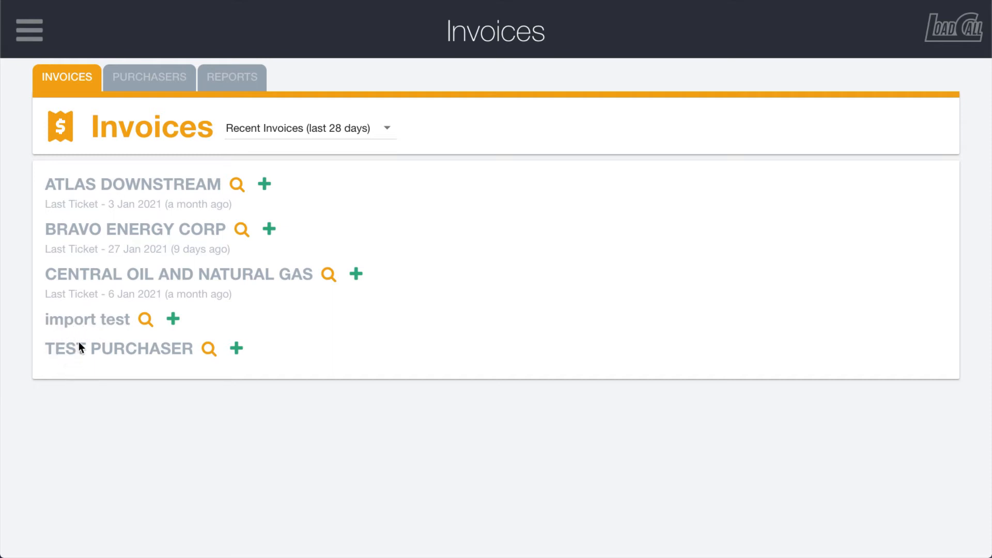
Step: Check the actions available for ATLAS DOWNSTREAM among the purchasers and the available reports, ending back at the invoice overview
click(129, 88)
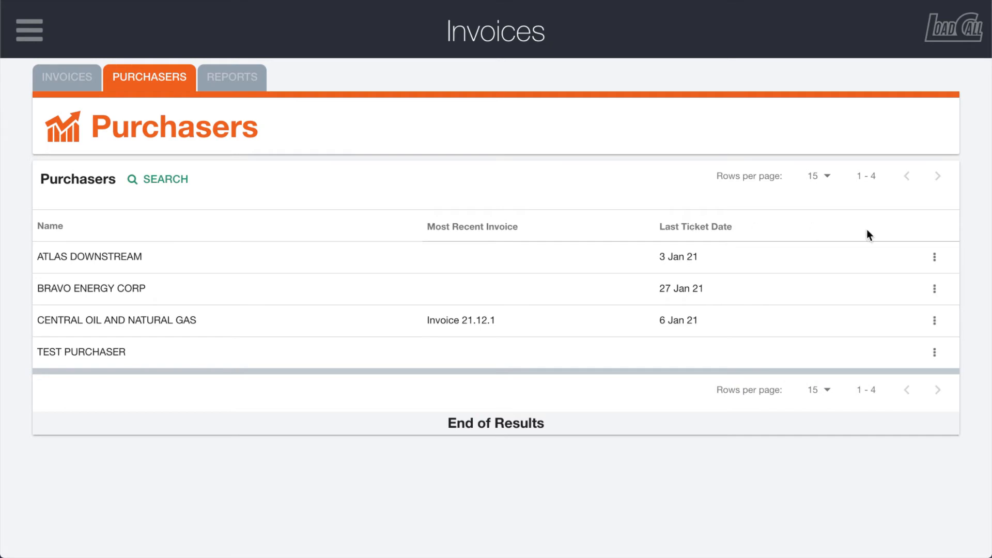
click(935, 257)
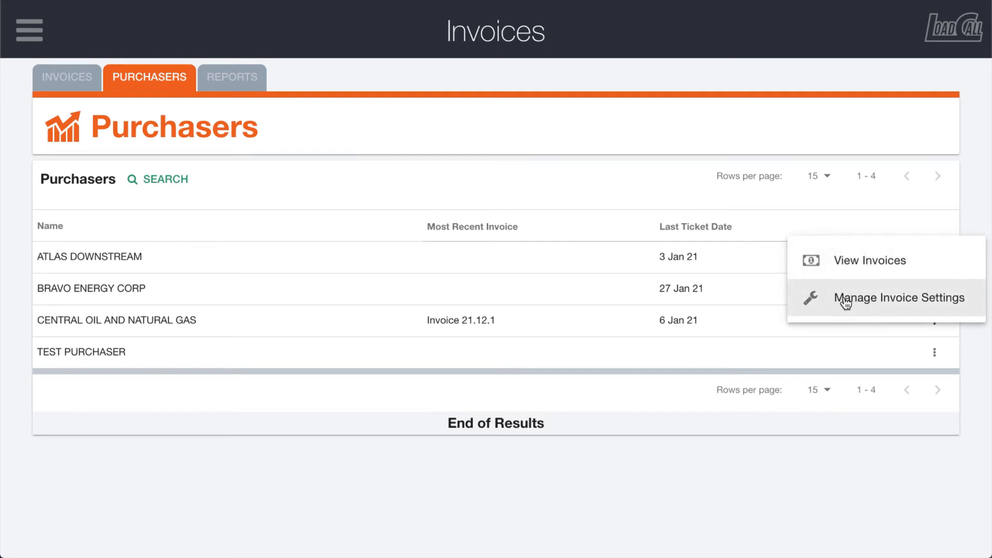
click(495, 268)
click(240, 89)
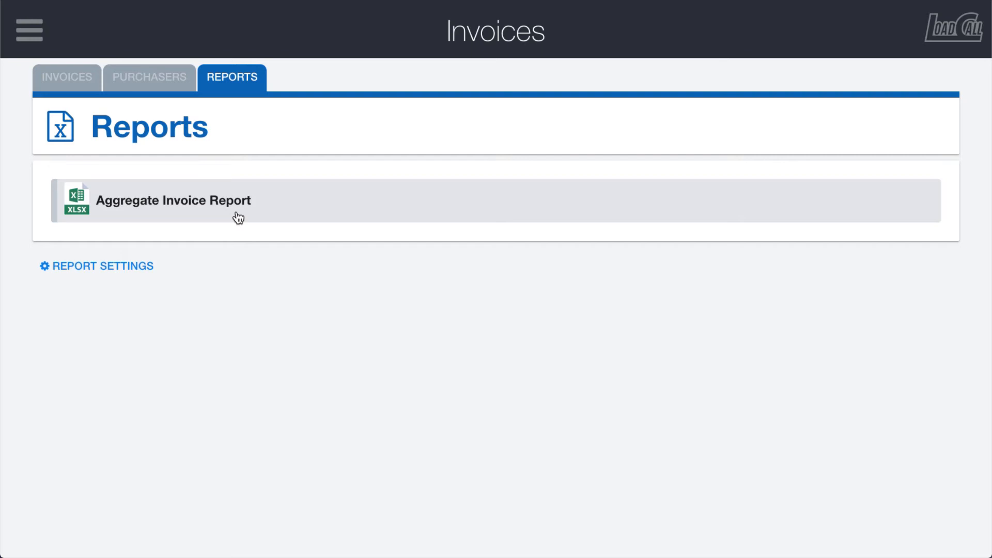
click(68, 80)
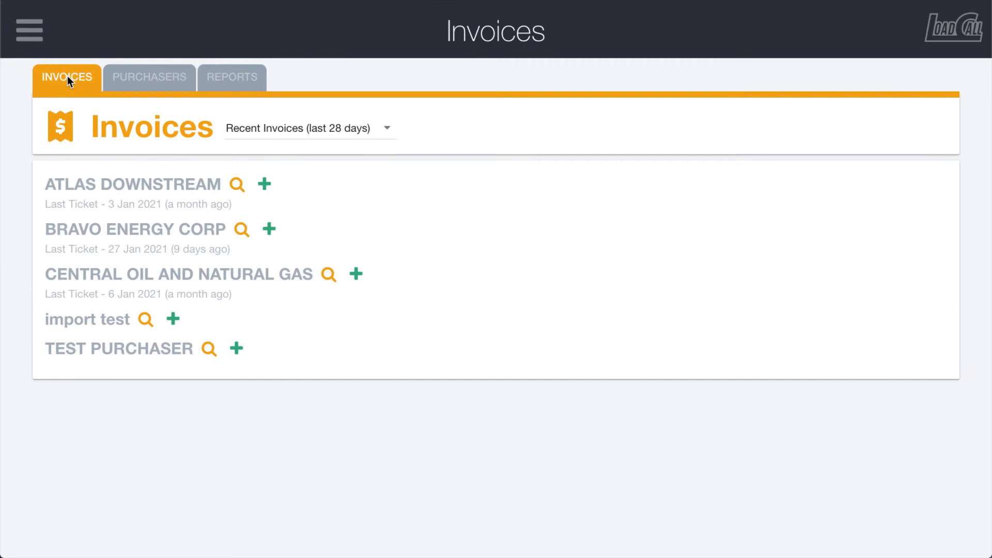
Step: View the existing invoices for ATLAS DOWNSTREAM from the invoice overview, and return to the overview
click(236, 185)
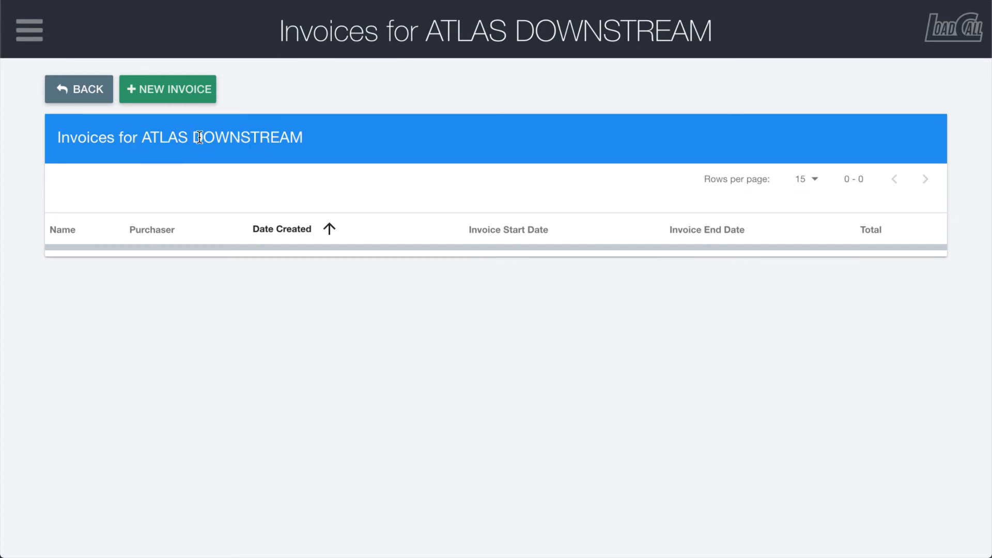
click(95, 93)
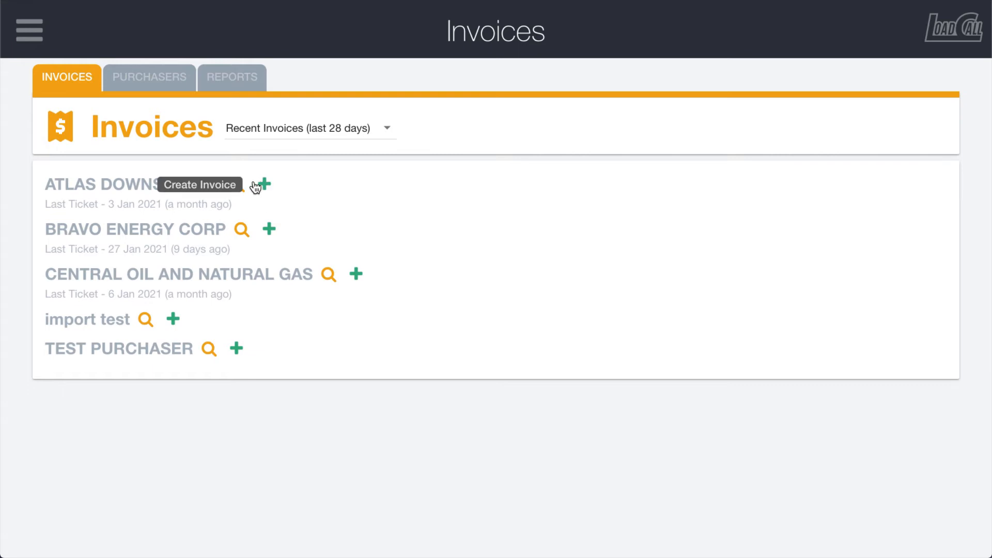
click(237, 185)
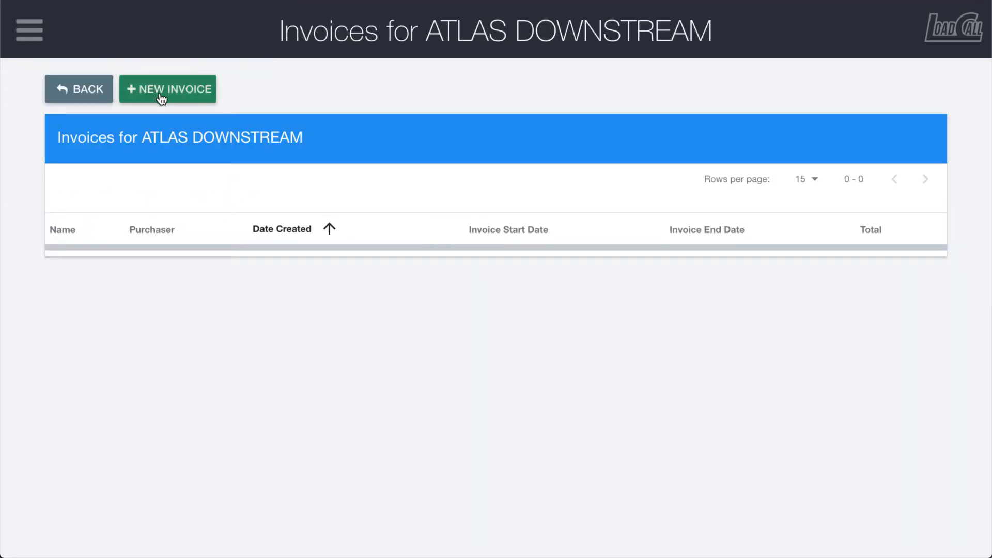
click(85, 88)
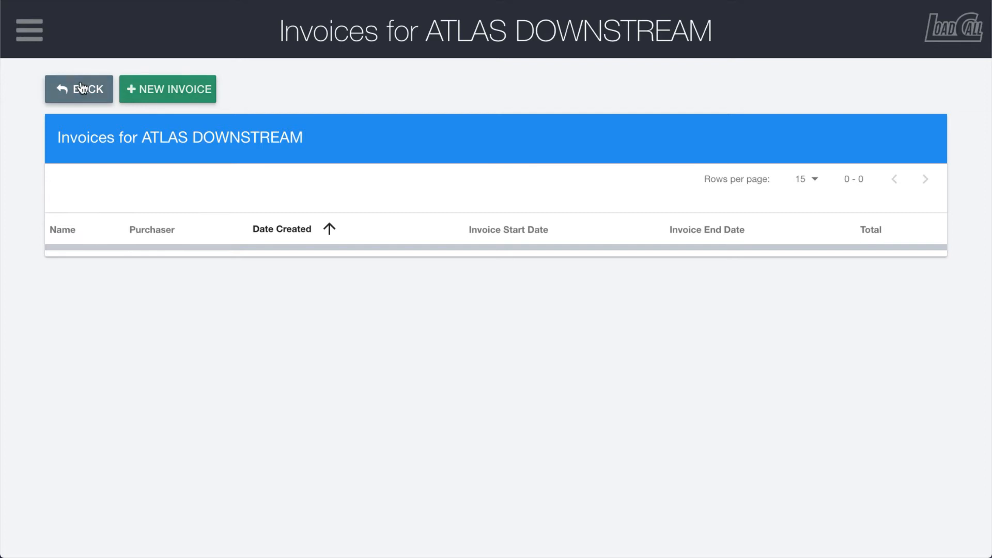
Step: View the ATLAS DOWNSTREAM invoices by way of the purchaser list, and leave that invoice list again
click(138, 84)
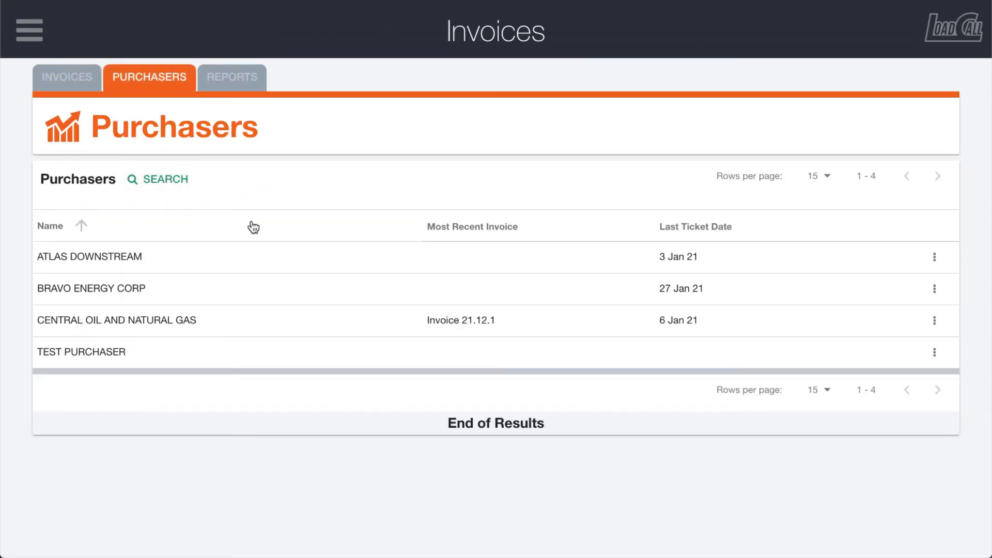
click(933, 257)
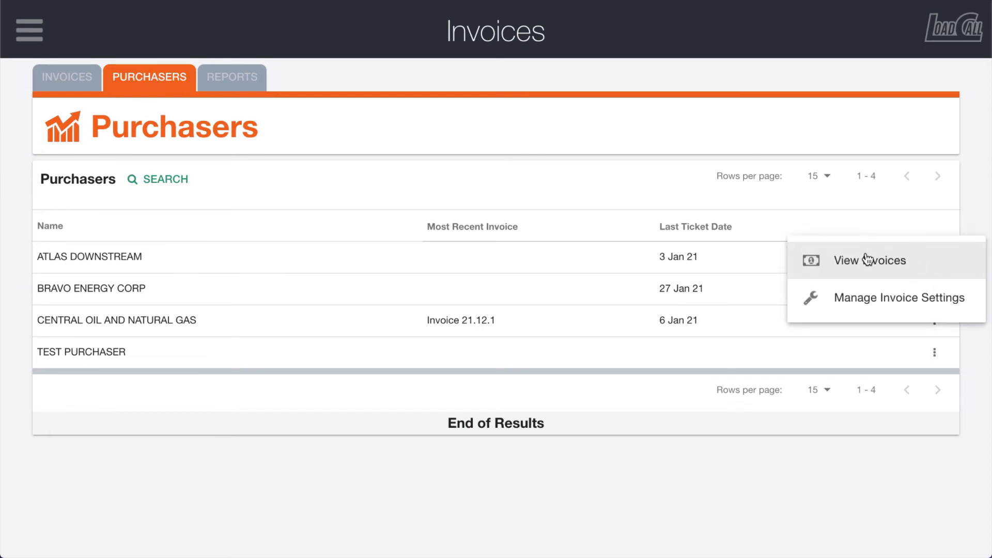
click(848, 268)
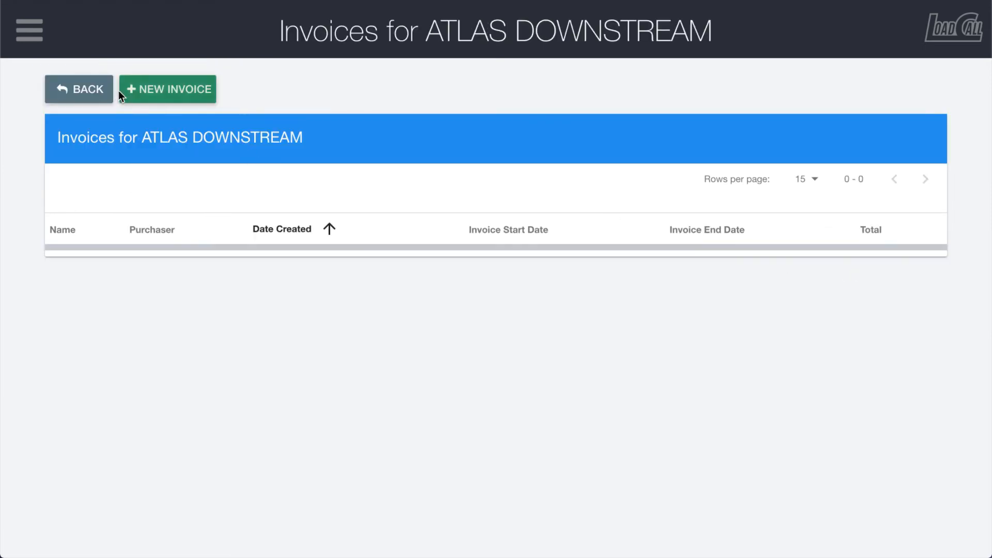
click(65, 92)
Step: Open the invoice settings of purchaser ATLAS DOWNSTREAM and set the invoice report purchaser abbreviation to ATL
click(141, 77)
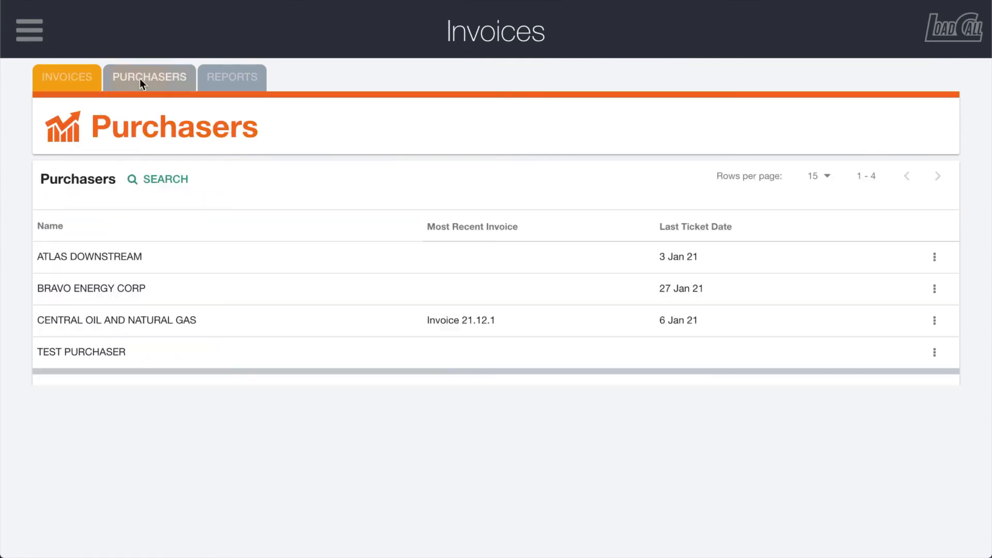
click(931, 262)
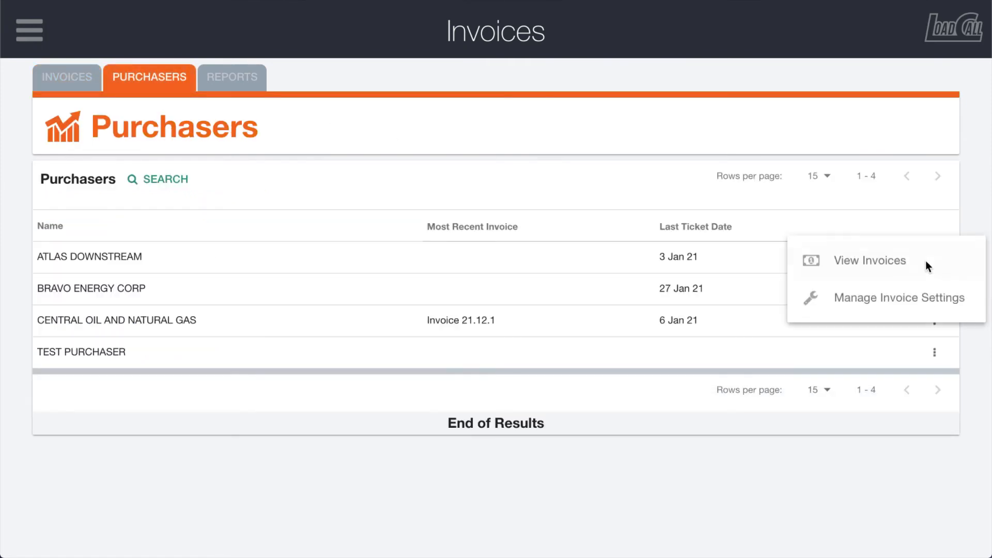
click(869, 305)
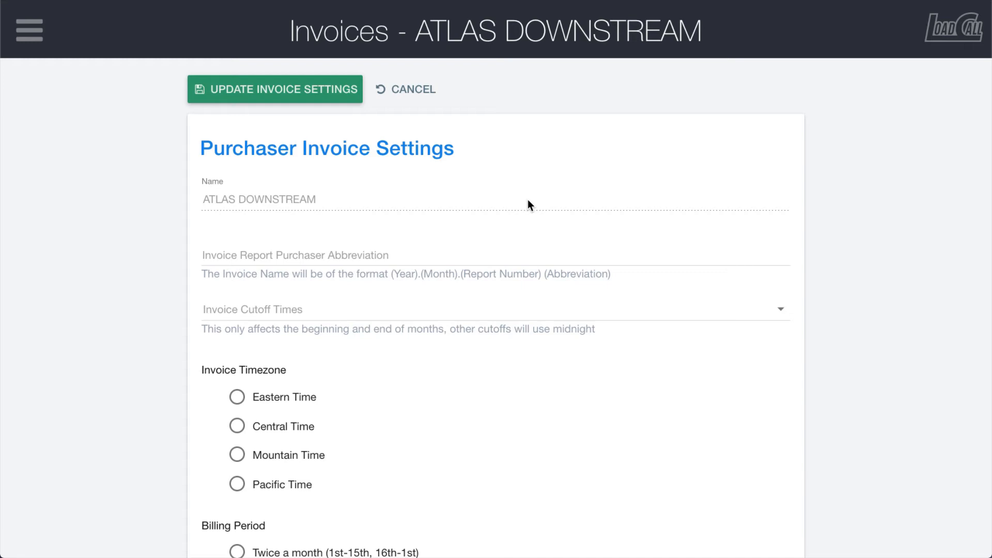
click(280, 254)
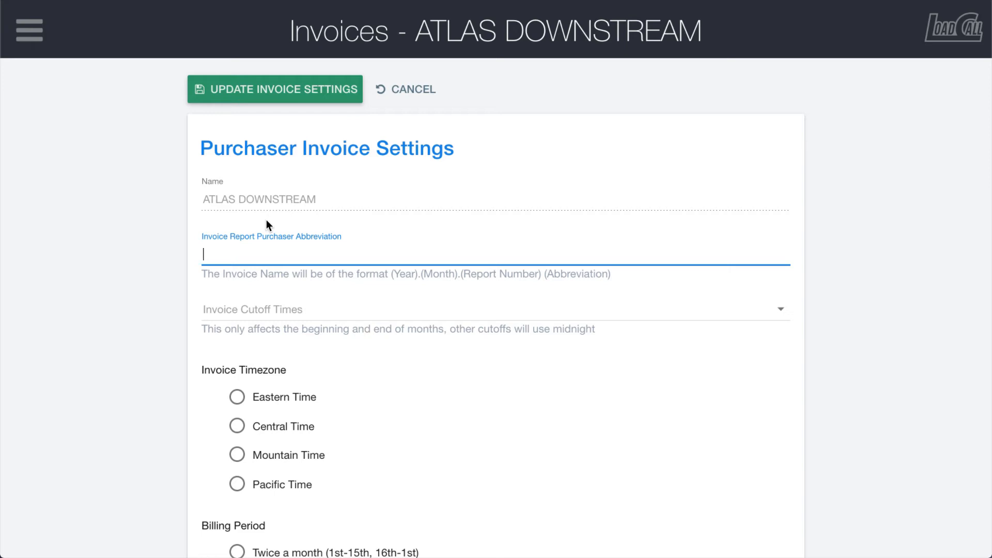
text(ATL)
Step: Set the purchaser's invoice cutoff time to Midnight and the invoice timezone to Central Time
click(272, 310)
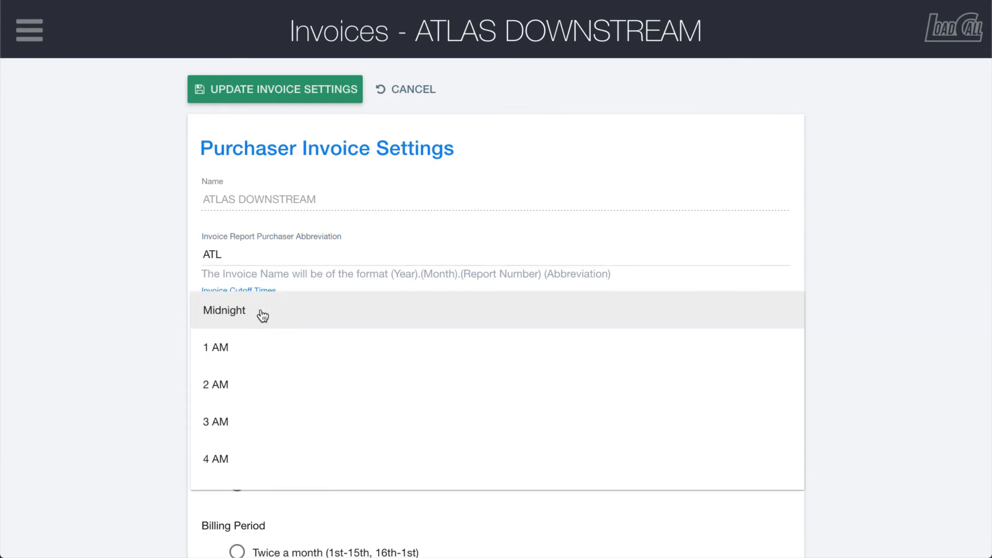
click(263, 316)
scroll(358, 390, down, 1)
click(236, 374)
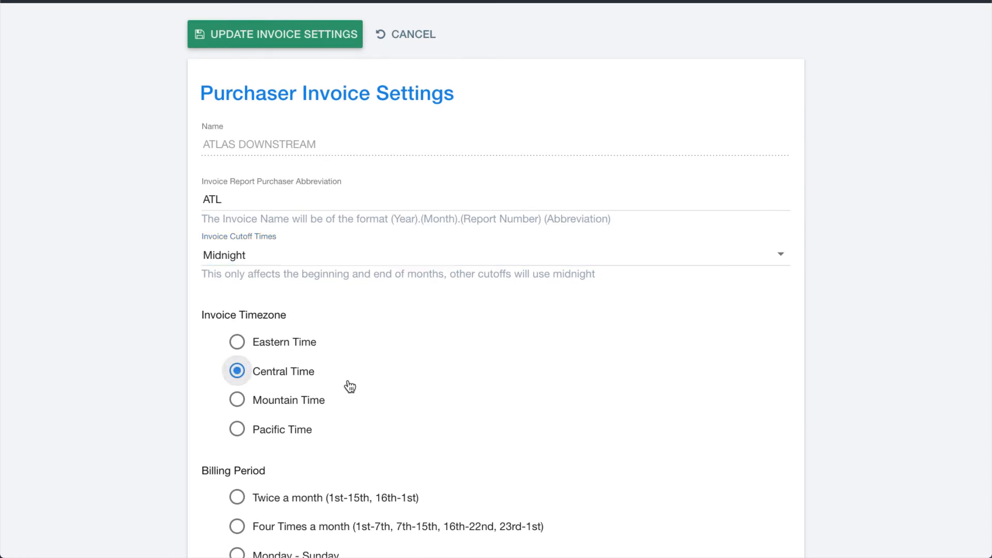
Step: Set the billing period to twice a month (1st-15th, 16th-1st) and choose not to break down the invoice report
scroll(382, 390, down, 3)
scroll(372, 385, down, 1)
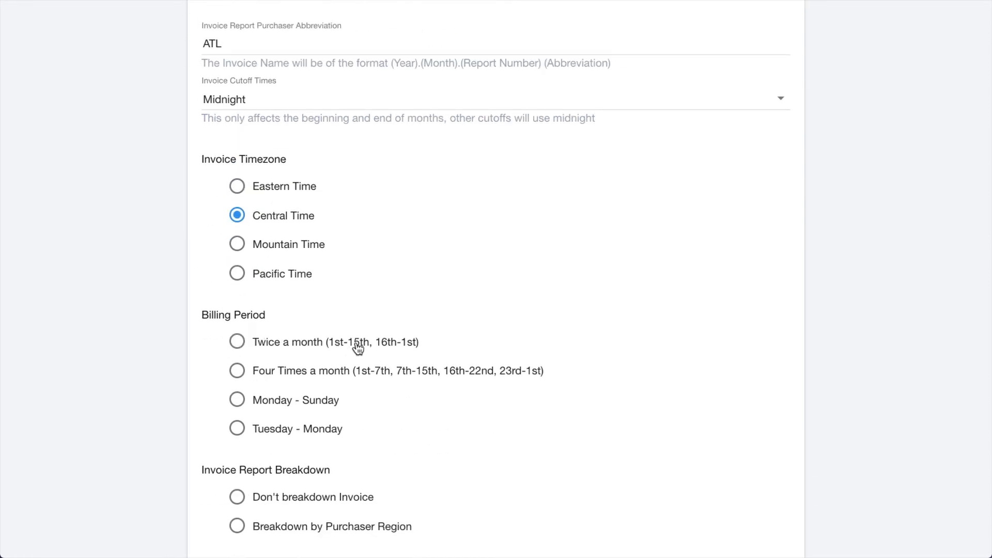
click(237, 342)
scroll(429, 362, down, 3)
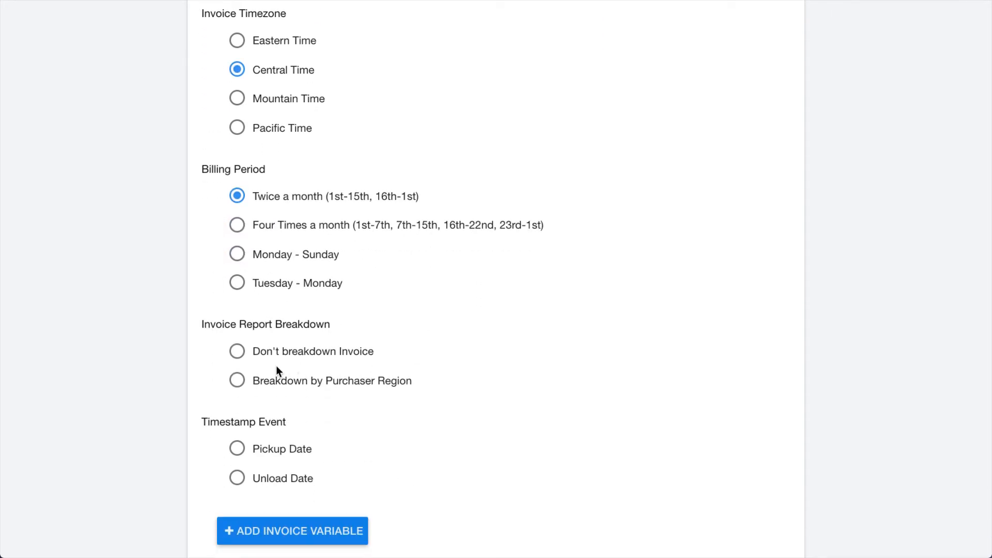
click(241, 351)
Step: Use the Unload Date as the timestamp event and save the purchaser's updated invoice settings
scroll(362, 395, down, 1)
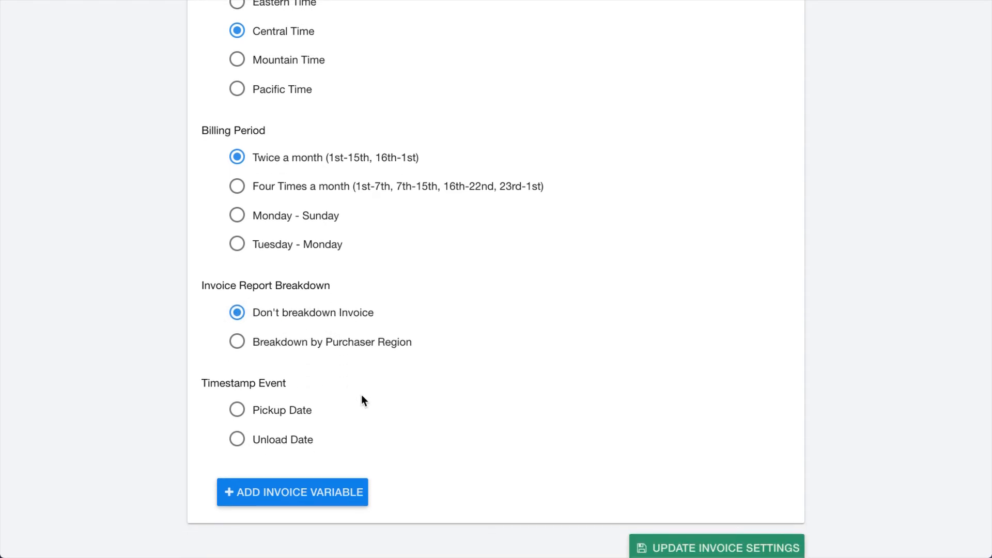
click(237, 440)
scroll(432, 399, down, 1)
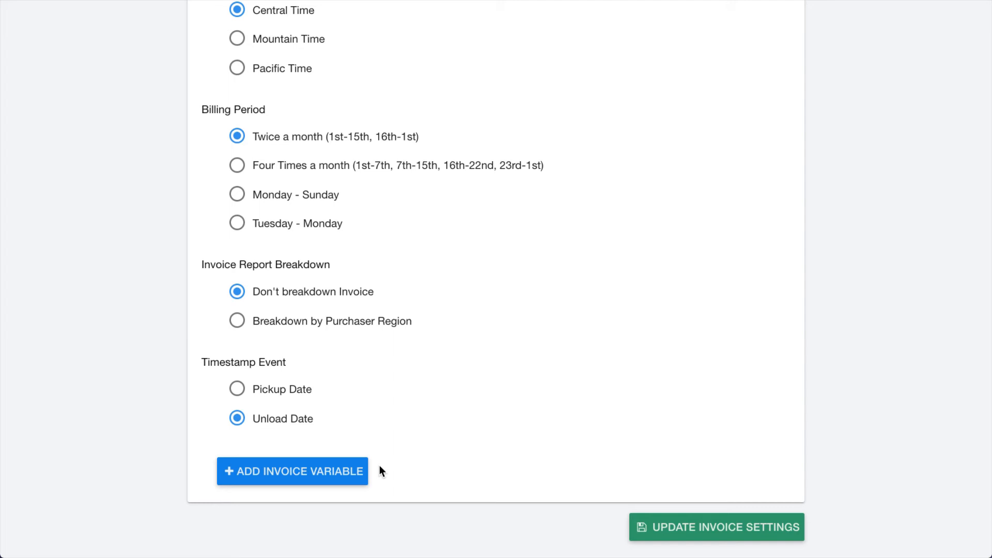
scroll(379, 466, up, 8)
scroll(380, 466, down, 1)
scroll(379, 465, up, 1)
click(271, 96)
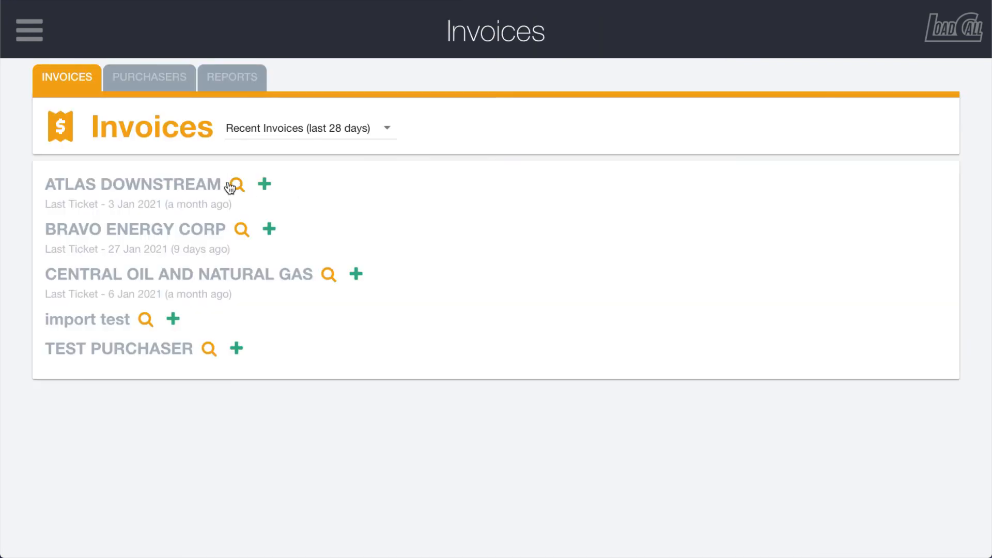
Step: Start a new invoice for ATLAS DOWNSTREAM, review its prefilled name, dates, timezones and timestamp event, and close the form without creating it
click(265, 185)
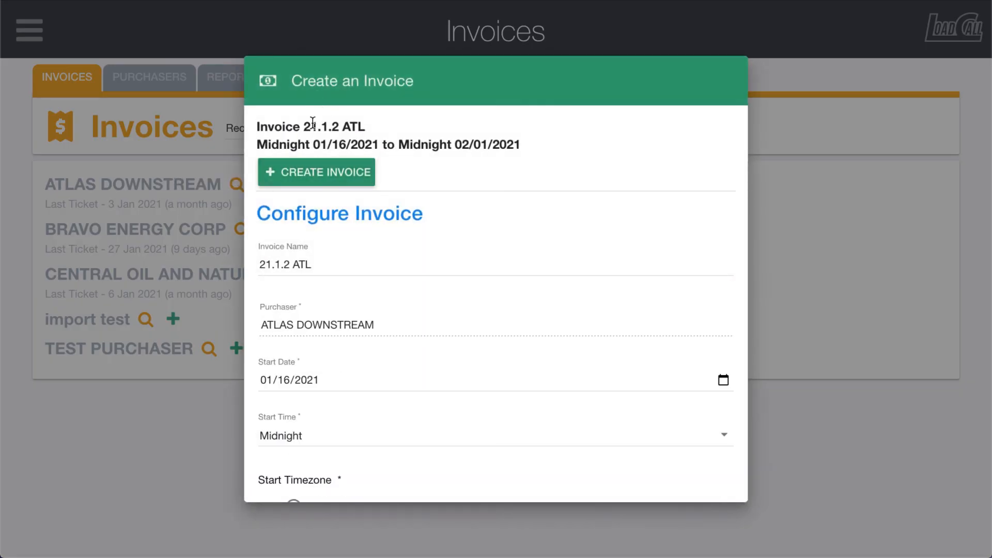
drag(304, 127, 340, 126)
scroll(373, 229, down, 1)
scroll(374, 229, down, 2)
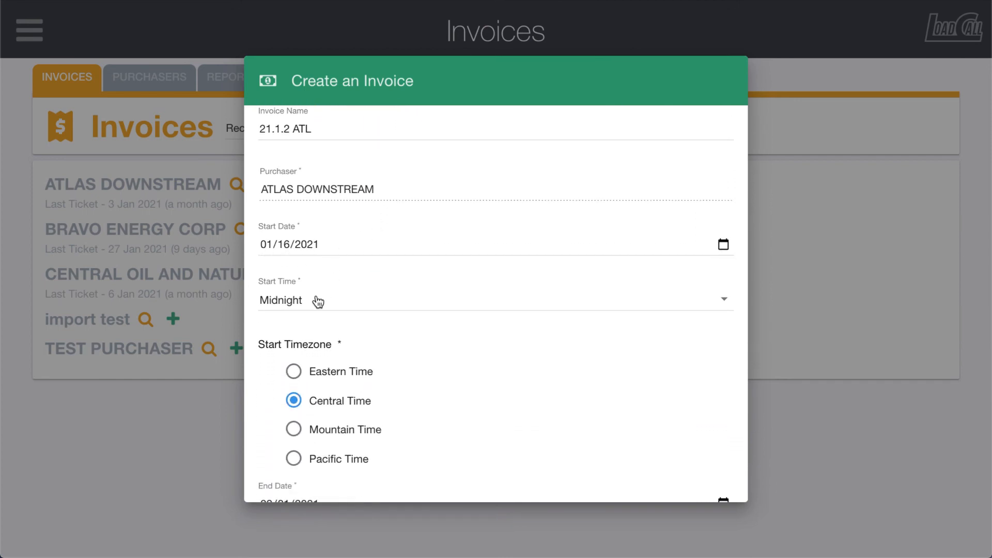
scroll(380, 389, down, 2)
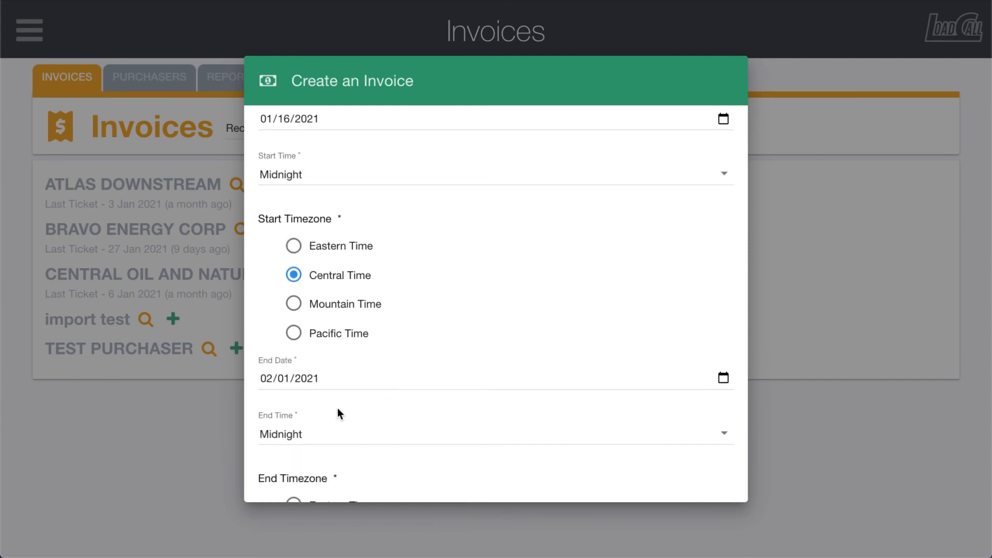
scroll(337, 409, down, 3)
scroll(336, 408, down, 3)
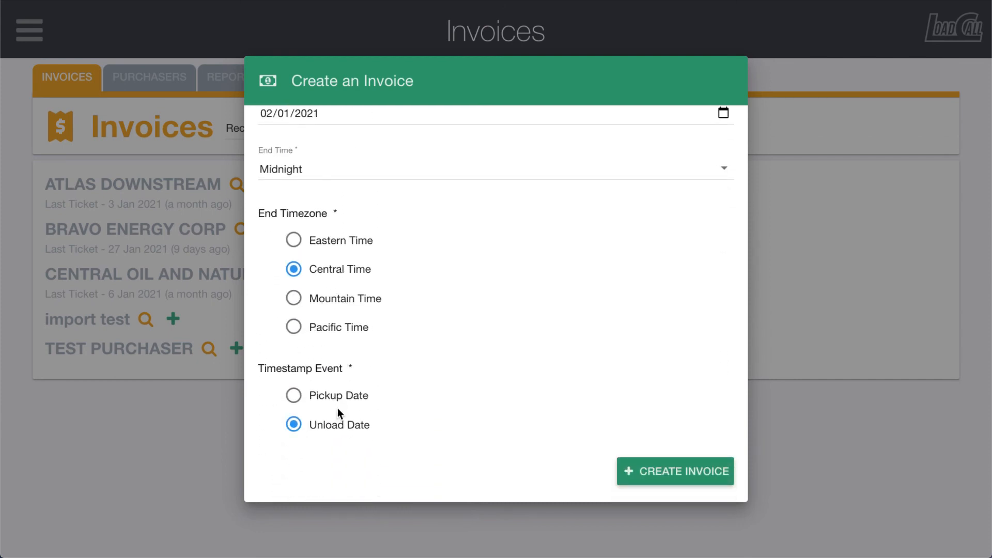
click(189, 387)
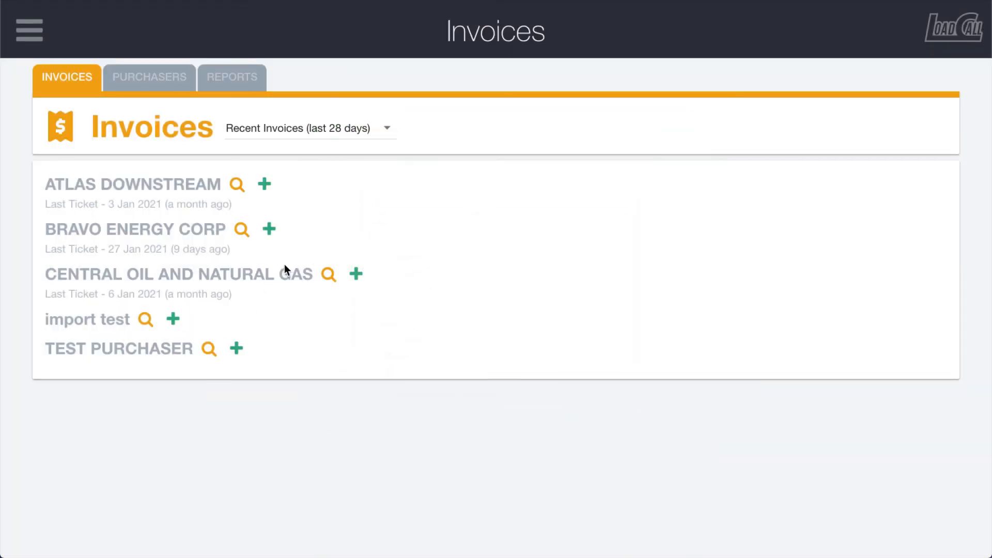
Step: Start a new invoice for CENTRAL OIL AND NATURAL GAS, review which required fields lack values, and close the form without creating it
click(356, 274)
scroll(394, 234, down, 4)
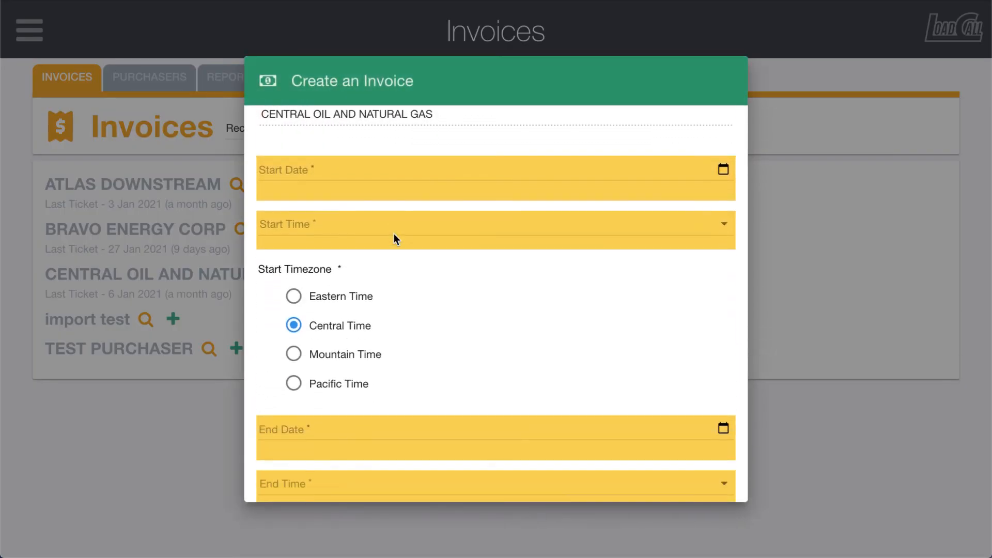
scroll(394, 234, down, 4)
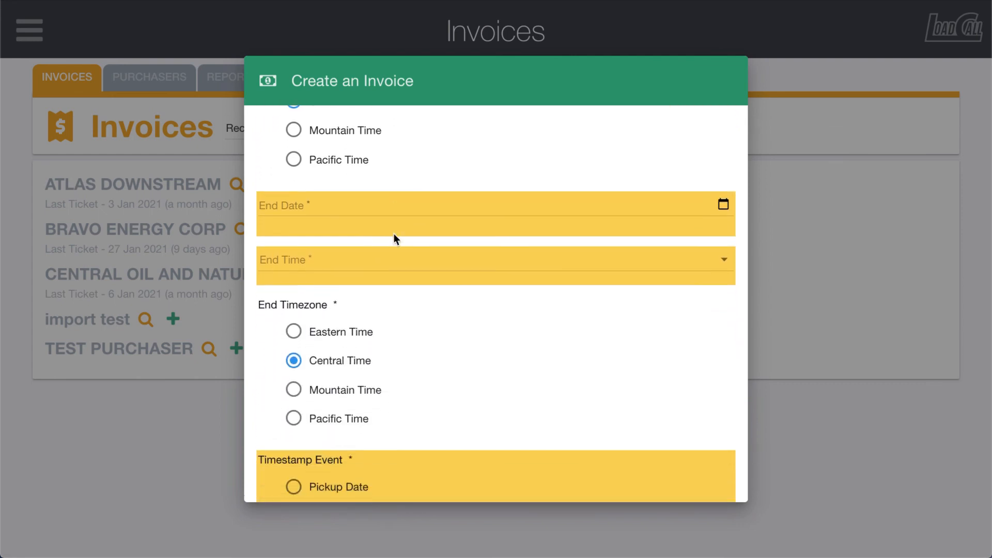
scroll(395, 237, down, 2)
scroll(395, 237, up, 10)
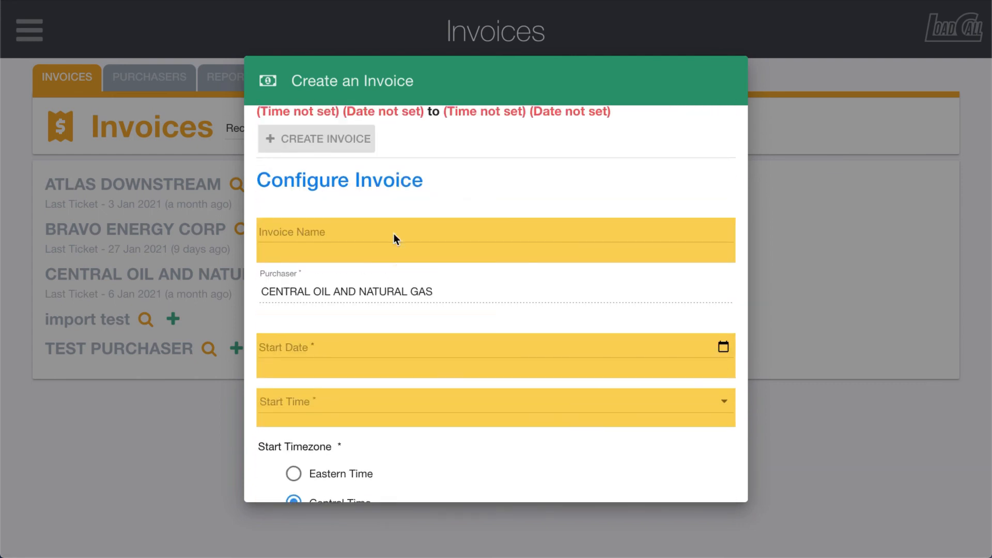
click(114, 297)
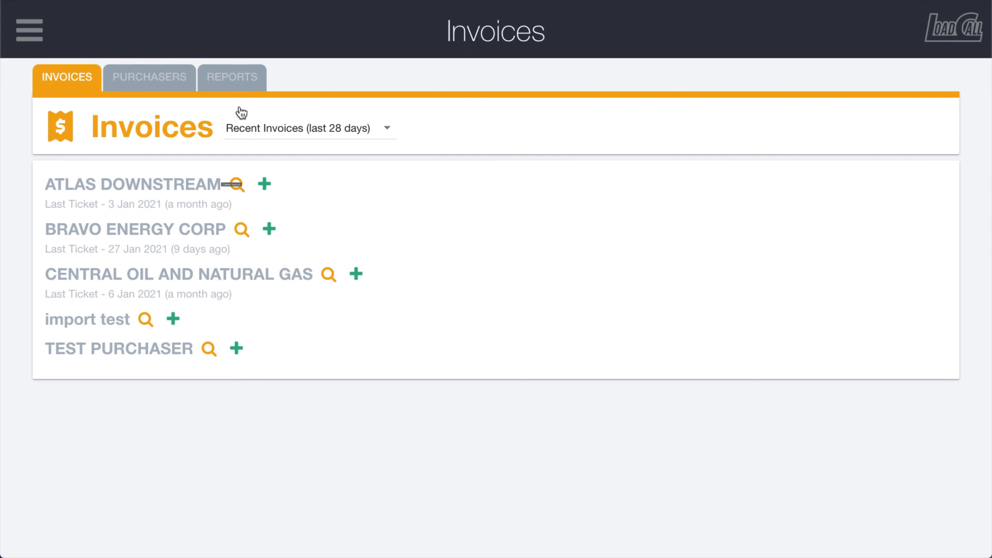
Step: Examine the Remit Info and Notice of Assignment fields in the invoice report settings, then return to the invoices list without saving changes
click(229, 73)
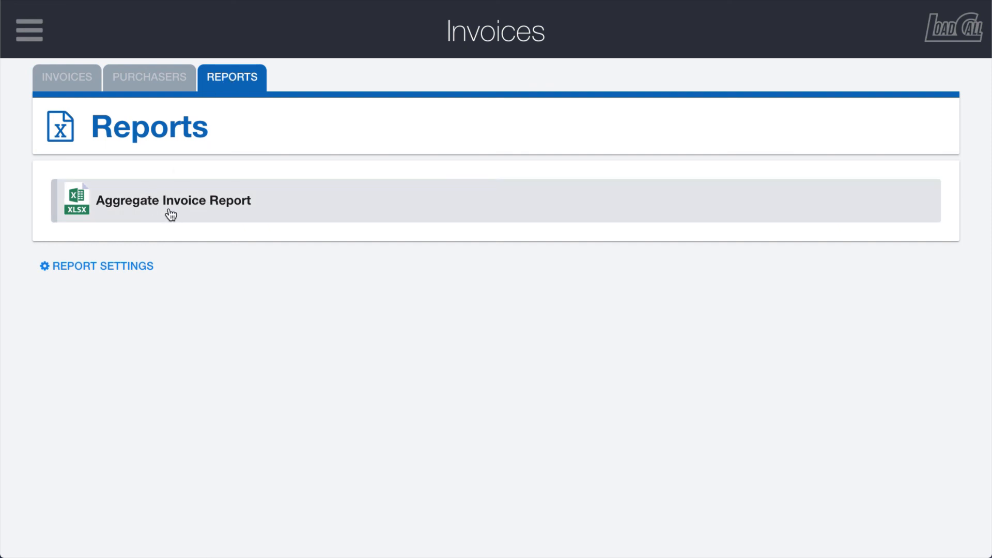
click(94, 276)
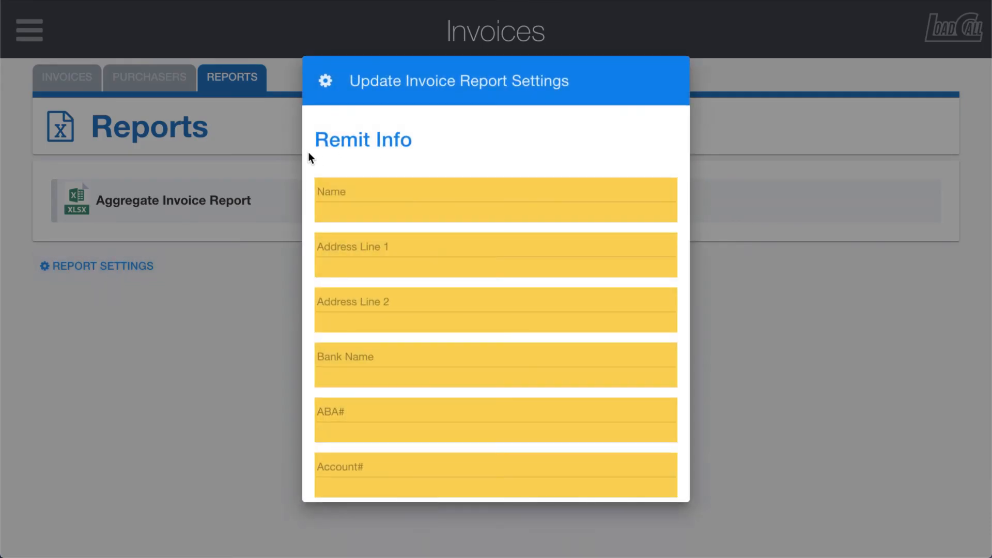
scroll(394, 162, down, 1)
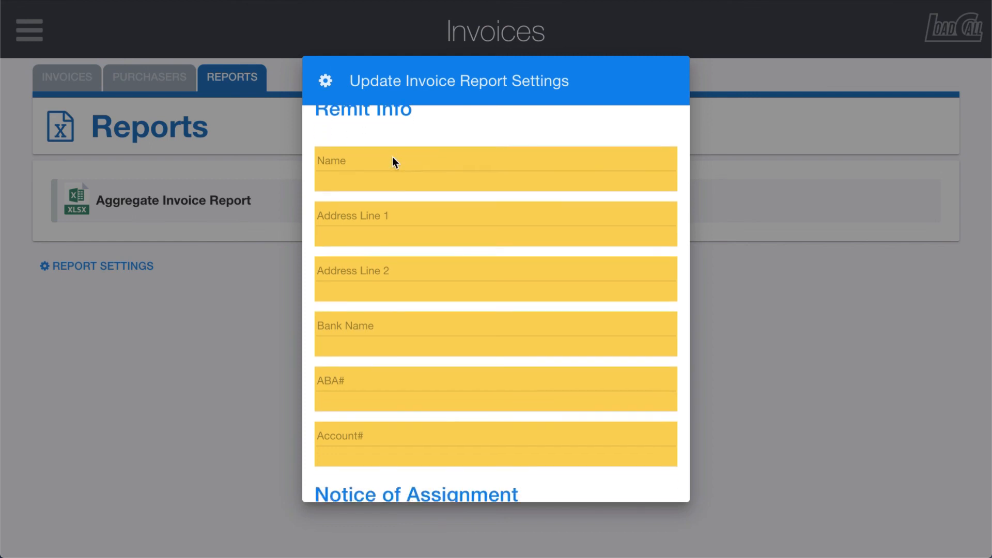
scroll(393, 161, up, 1)
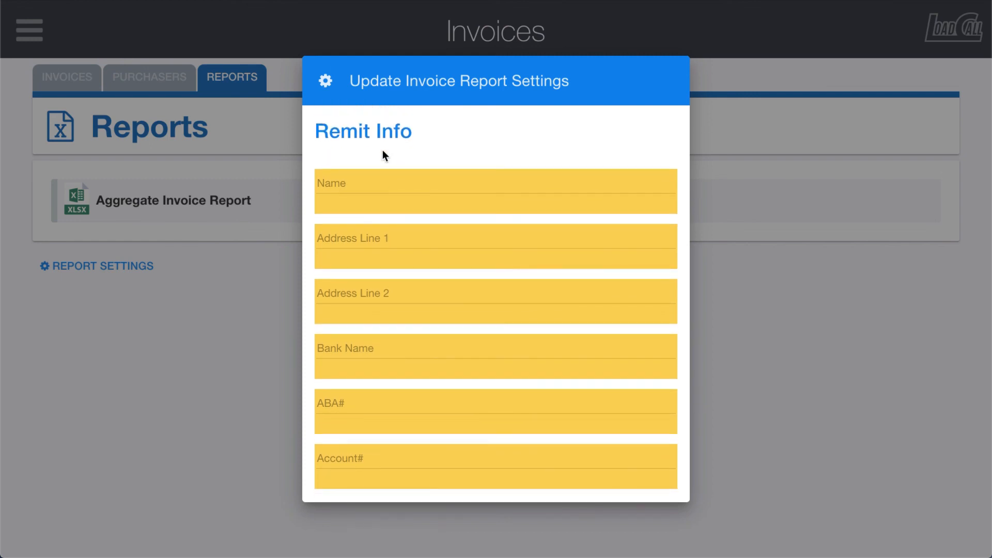
scroll(390, 200, down, 8)
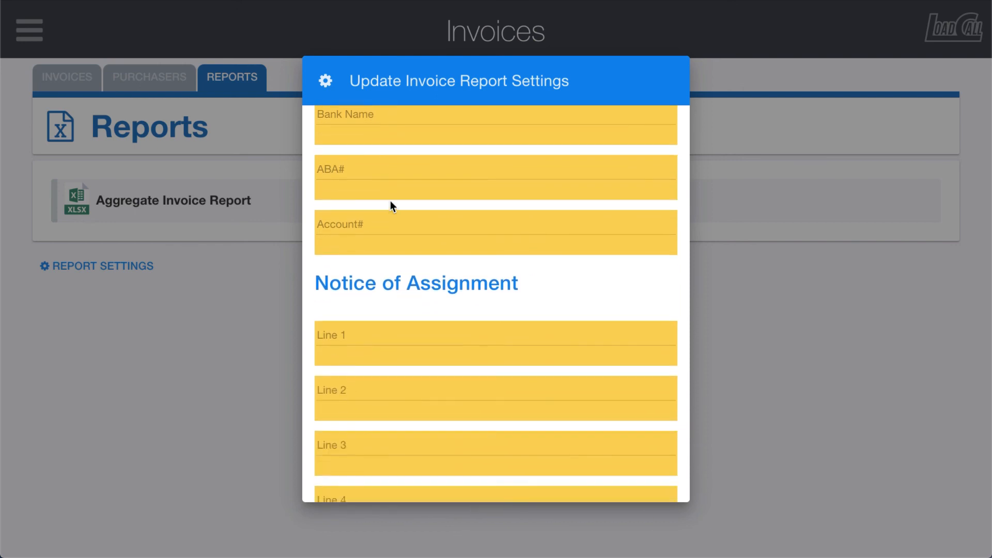
scroll(389, 200, down, 1)
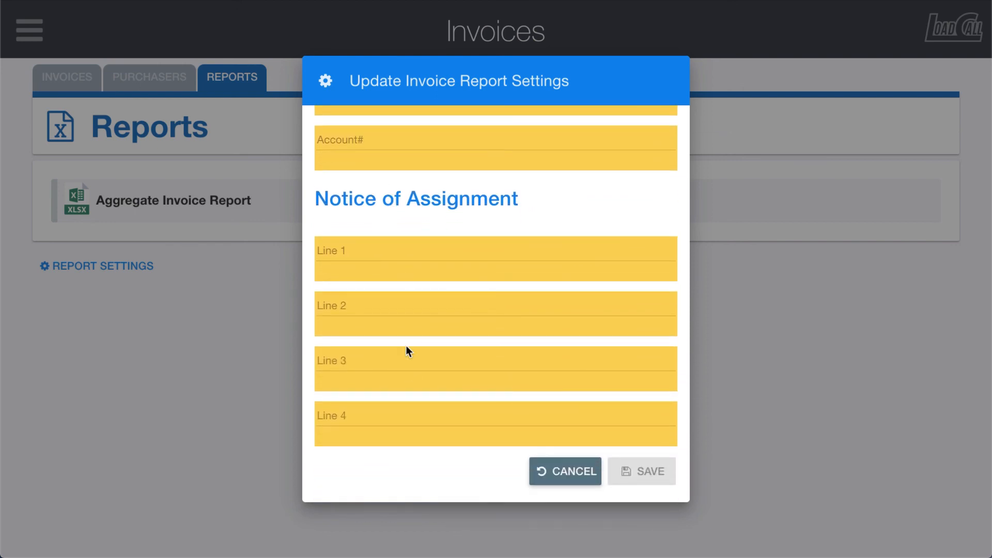
scroll(382, 420, up, 9)
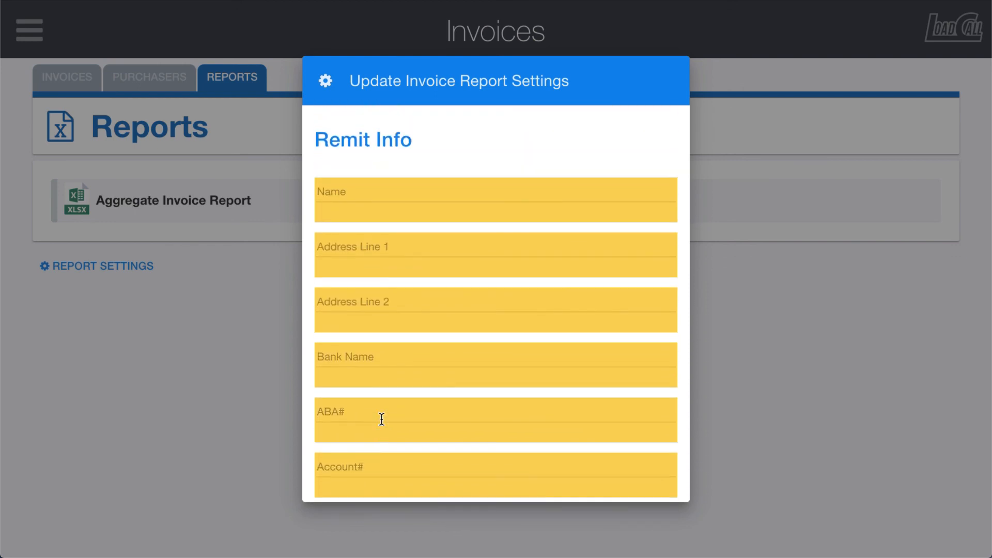
click(231, 388)
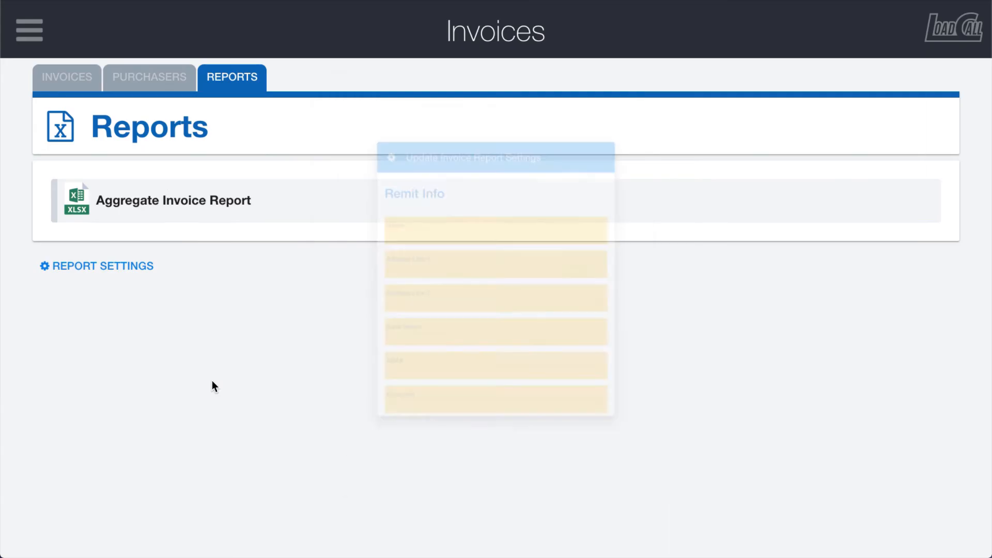
click(80, 80)
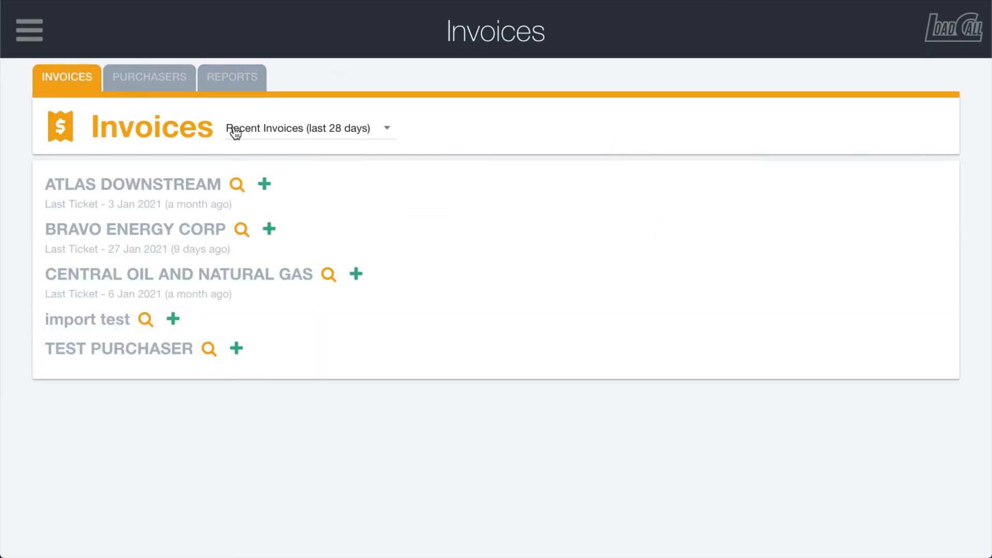